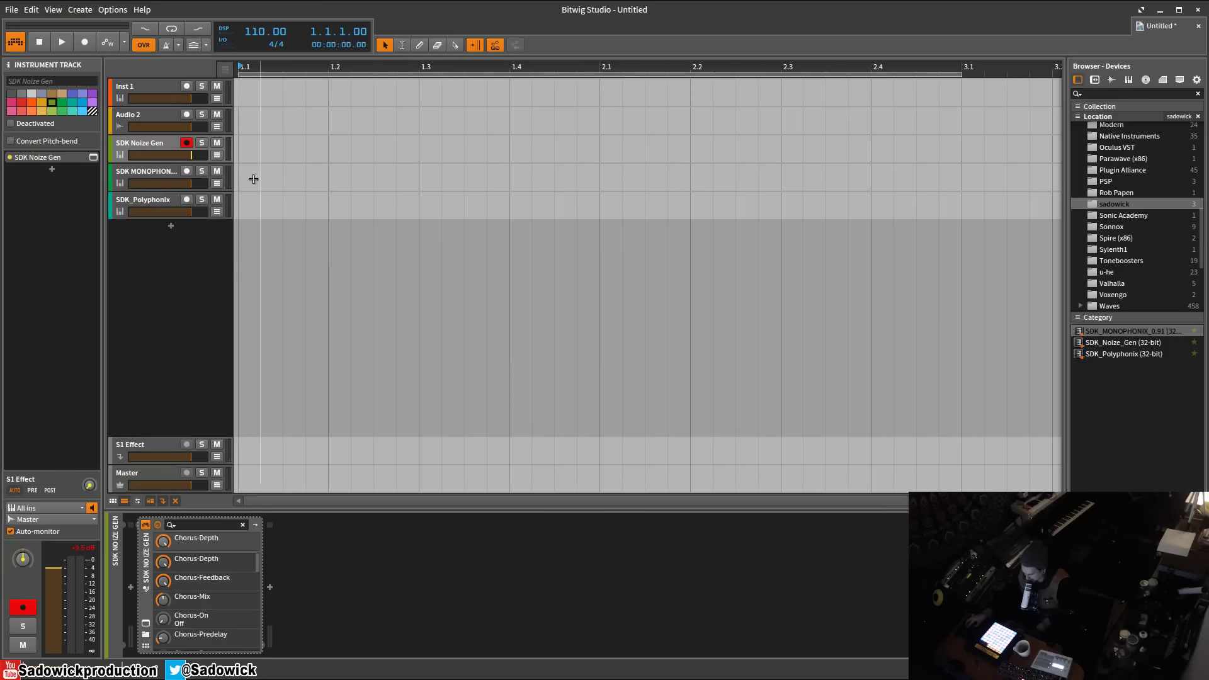
- Briefly select SDK MONOPHONIX, then return to the SDK Noize Gen track
click(161, 175)
click(160, 147)
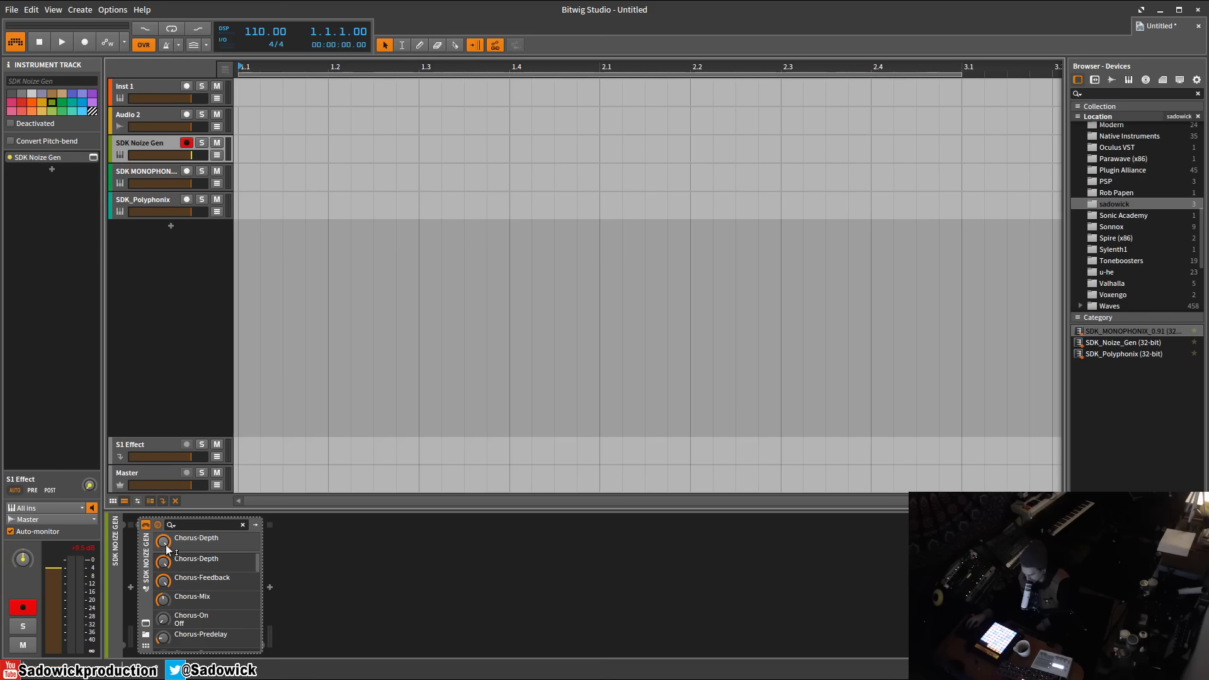
click(146, 625)
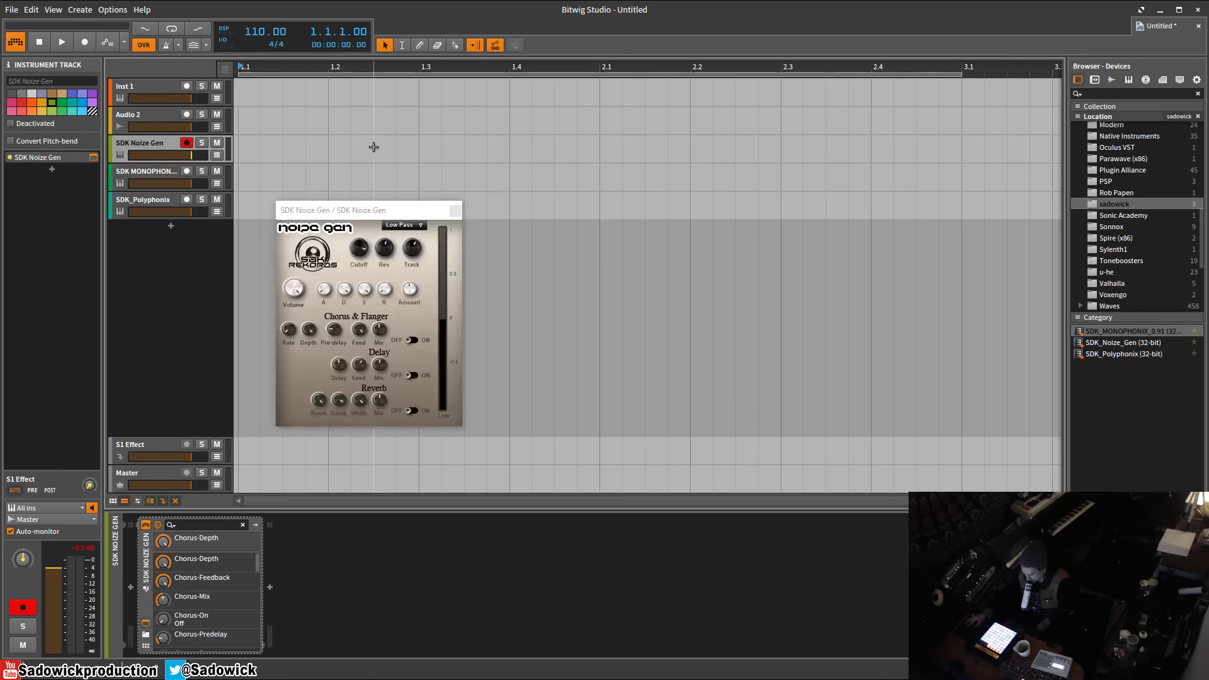
drag(396, 207, 377, 167)
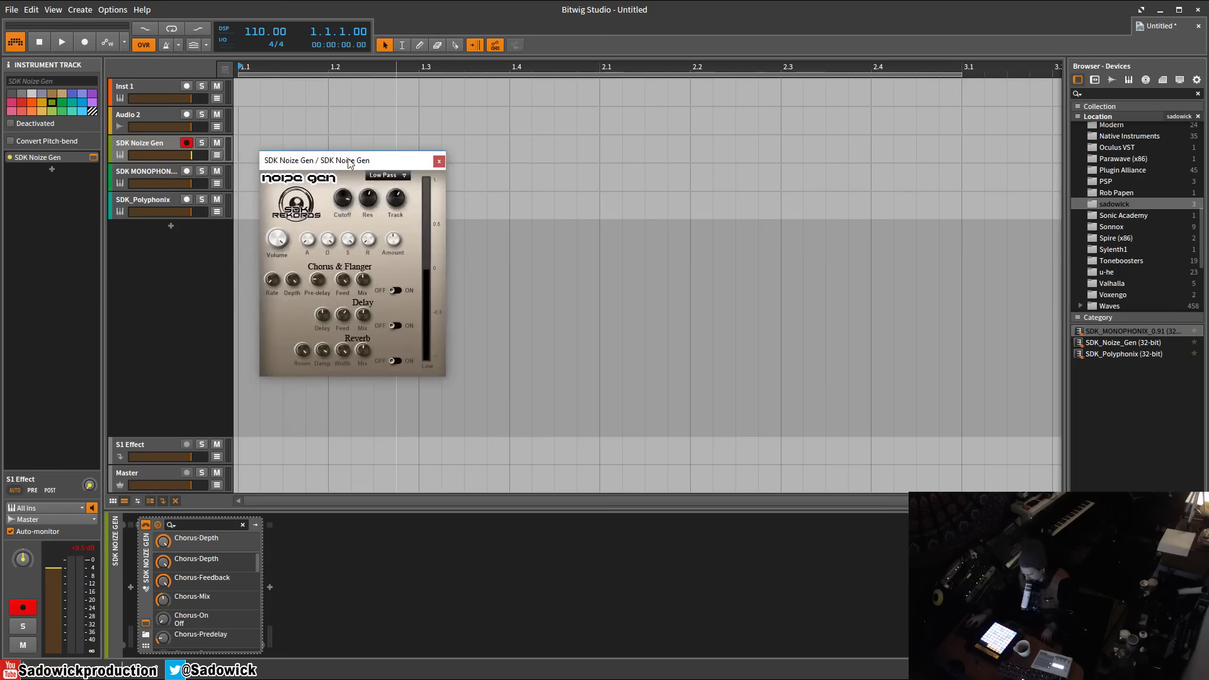
drag(349, 162, 367, 182)
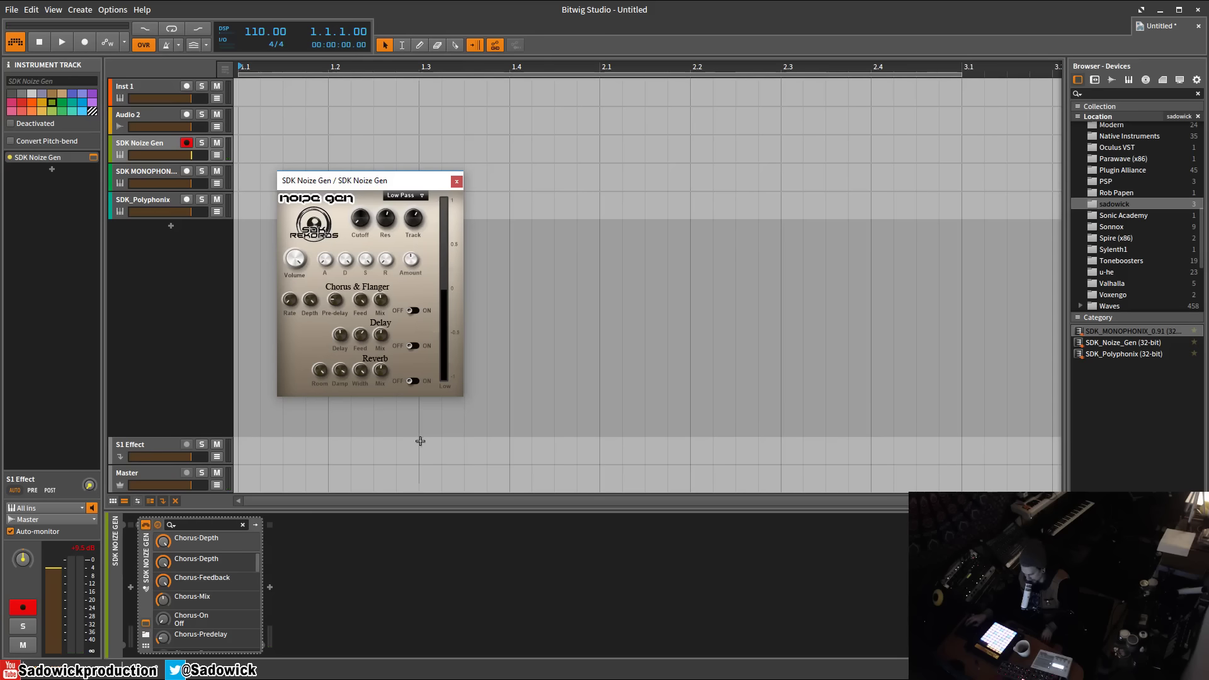
drag(410, 184, 422, 176)
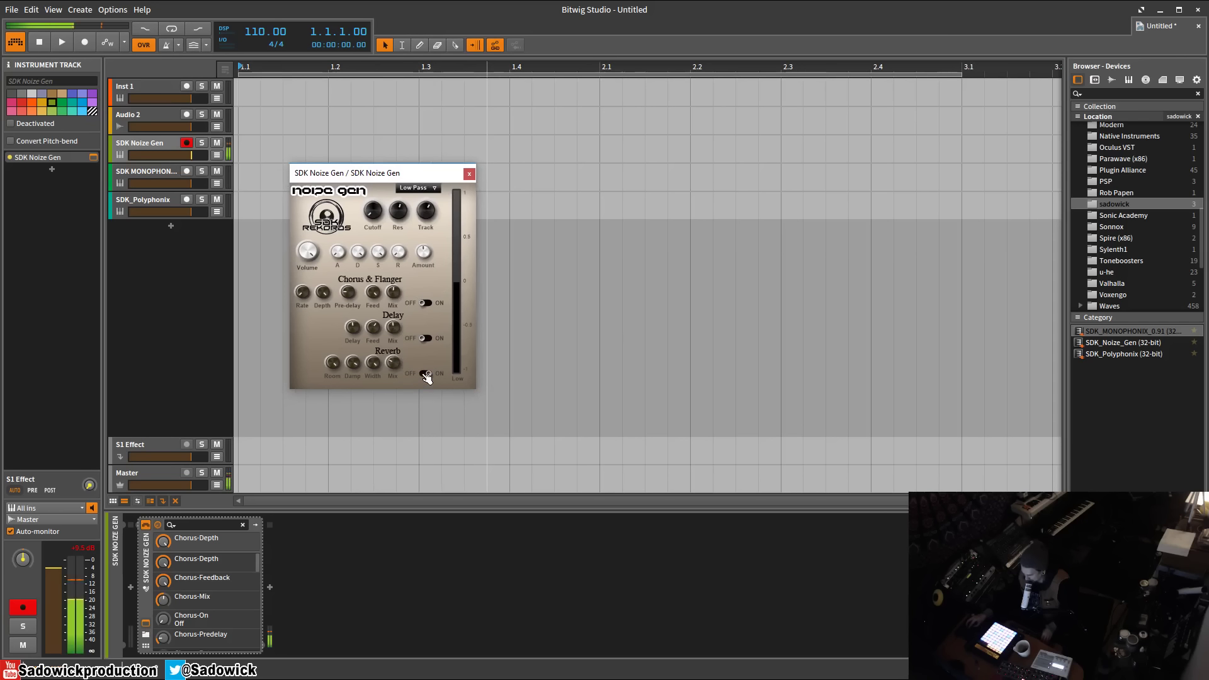
- Toggle the Noize Gen Chorus & Flanger switch and keep the filter type on Low Pass
click(435, 304)
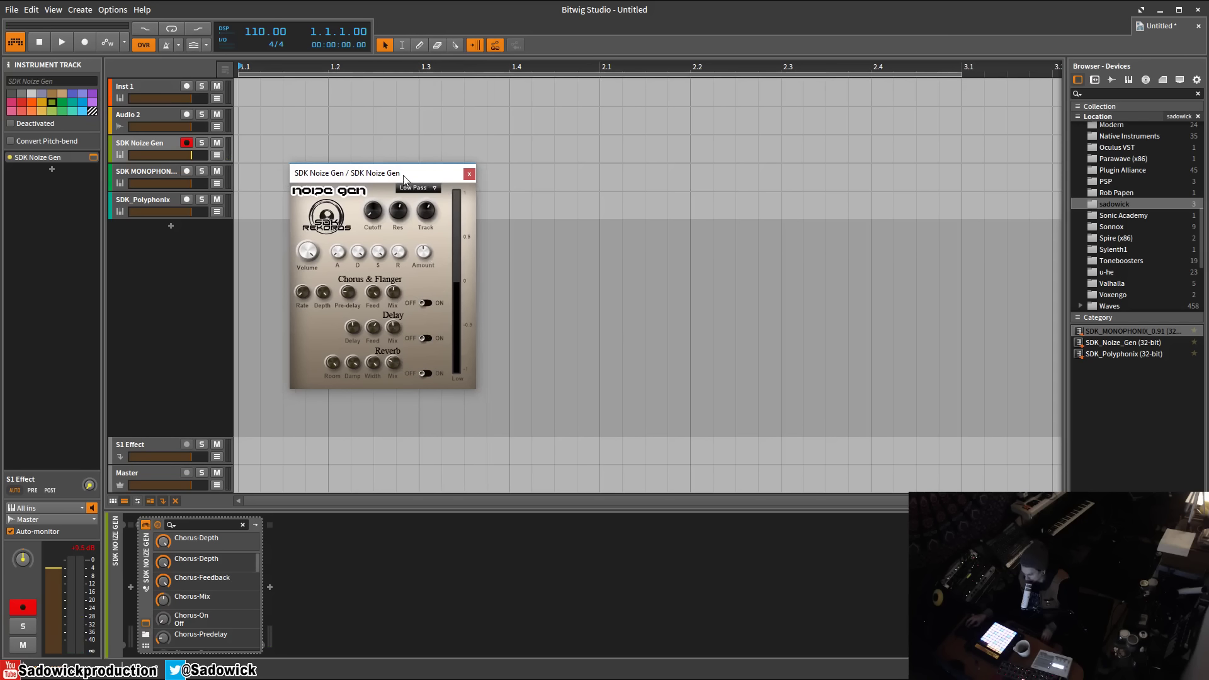
drag(407, 178, 371, 184)
click(439, 210)
click(403, 196)
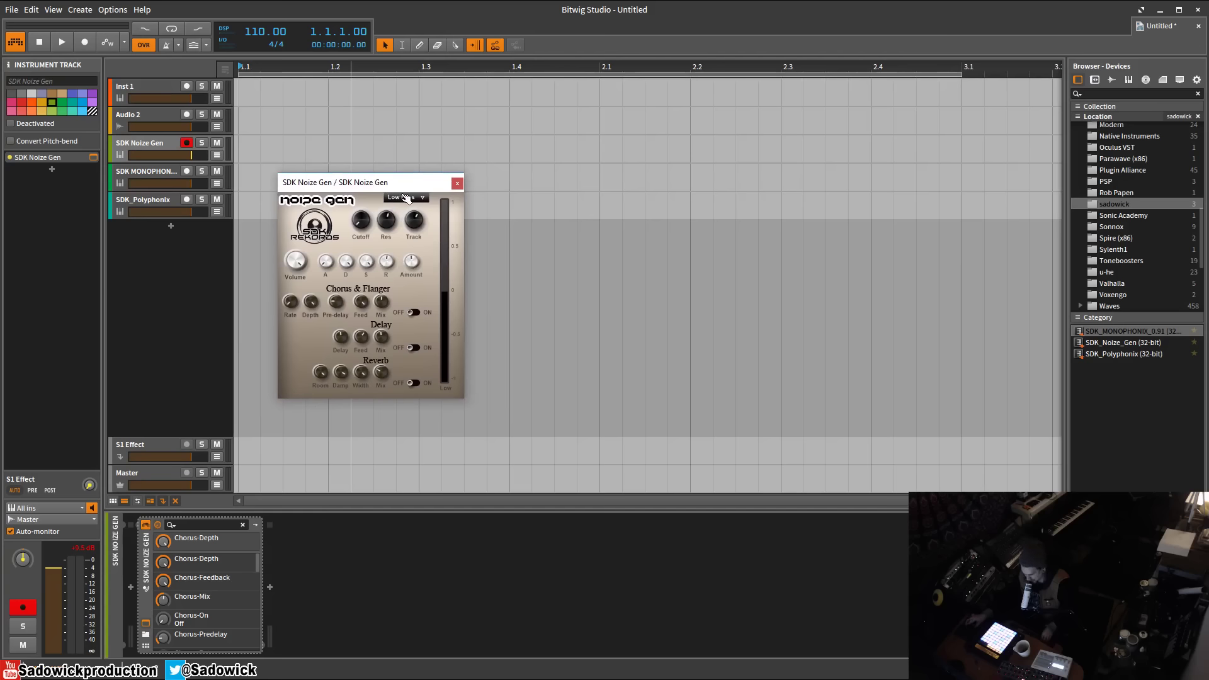
drag(370, 179, 351, 173)
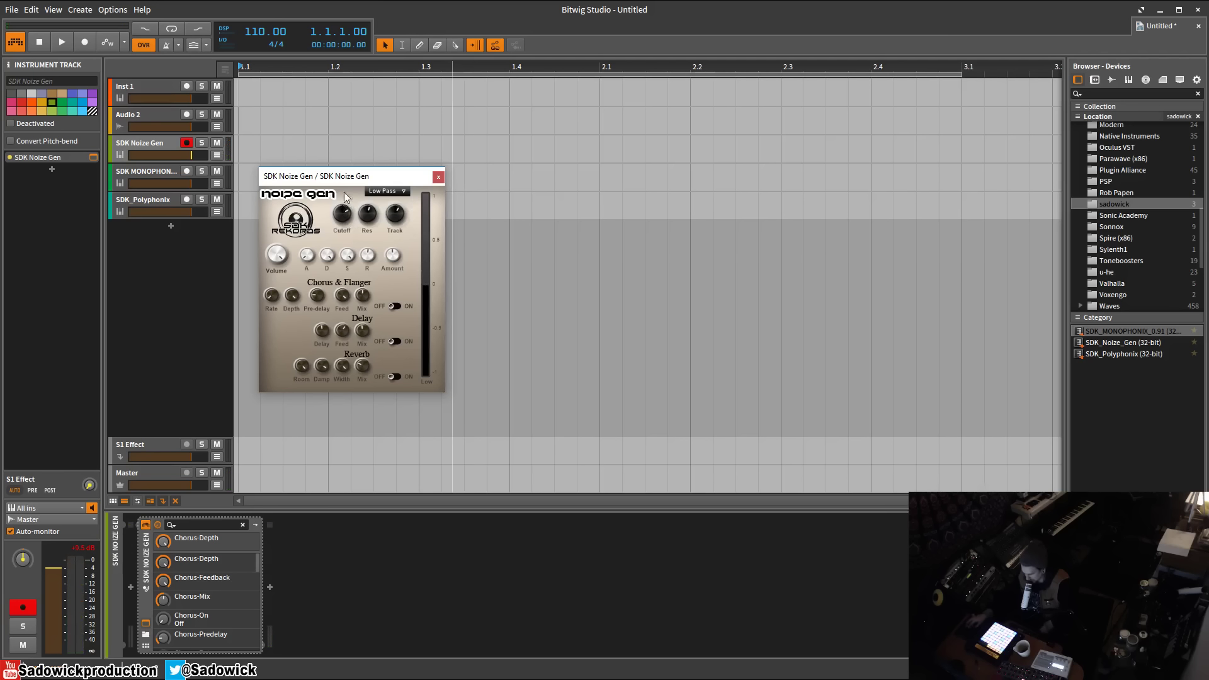
drag(352, 176, 368, 180)
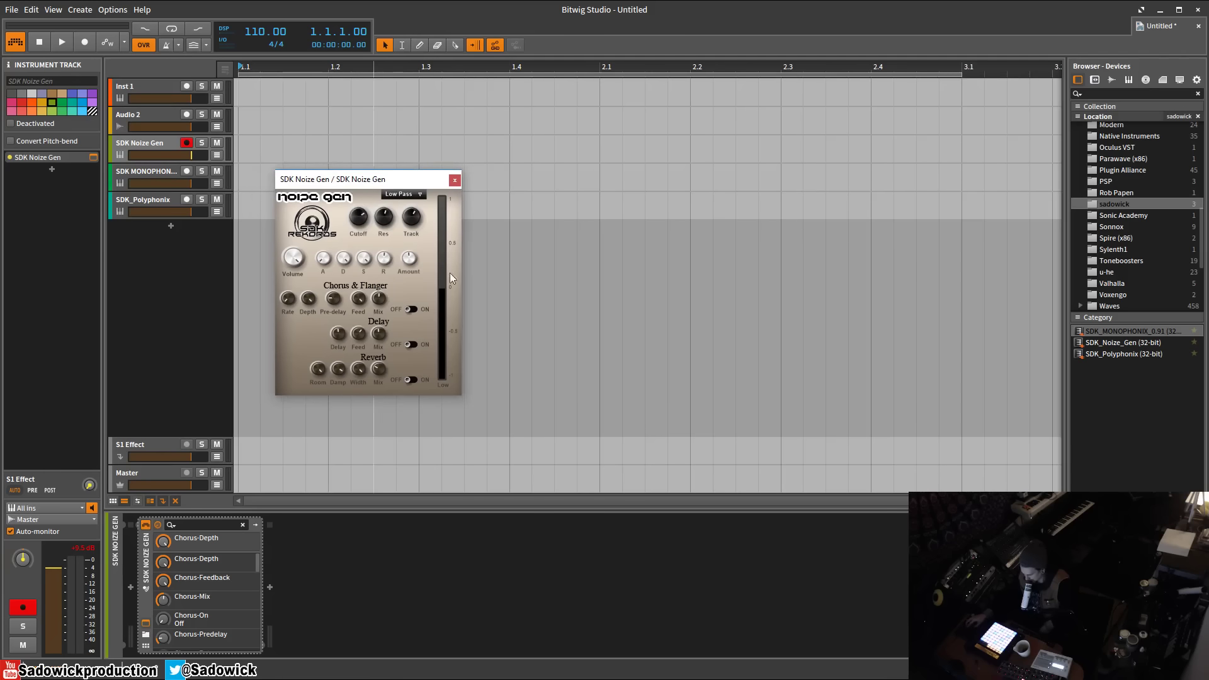
- Close the Noize Gen window, select SDK MONOPHONIX and open its plugin window
click(454, 181)
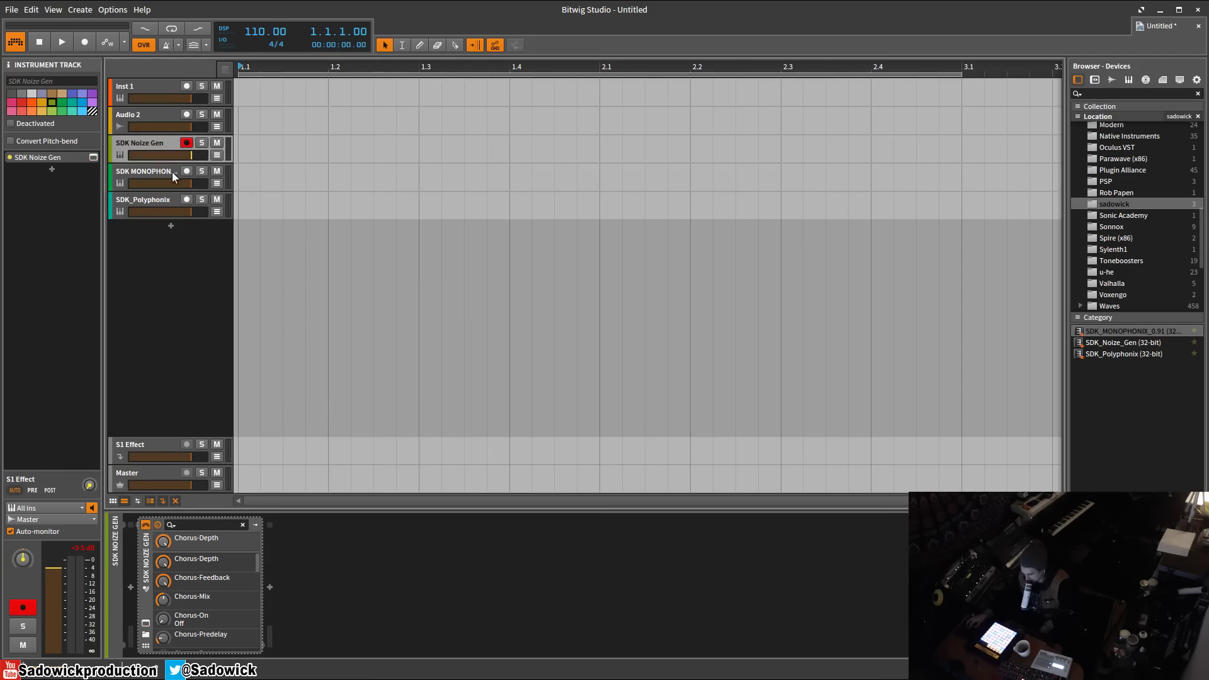
click(172, 172)
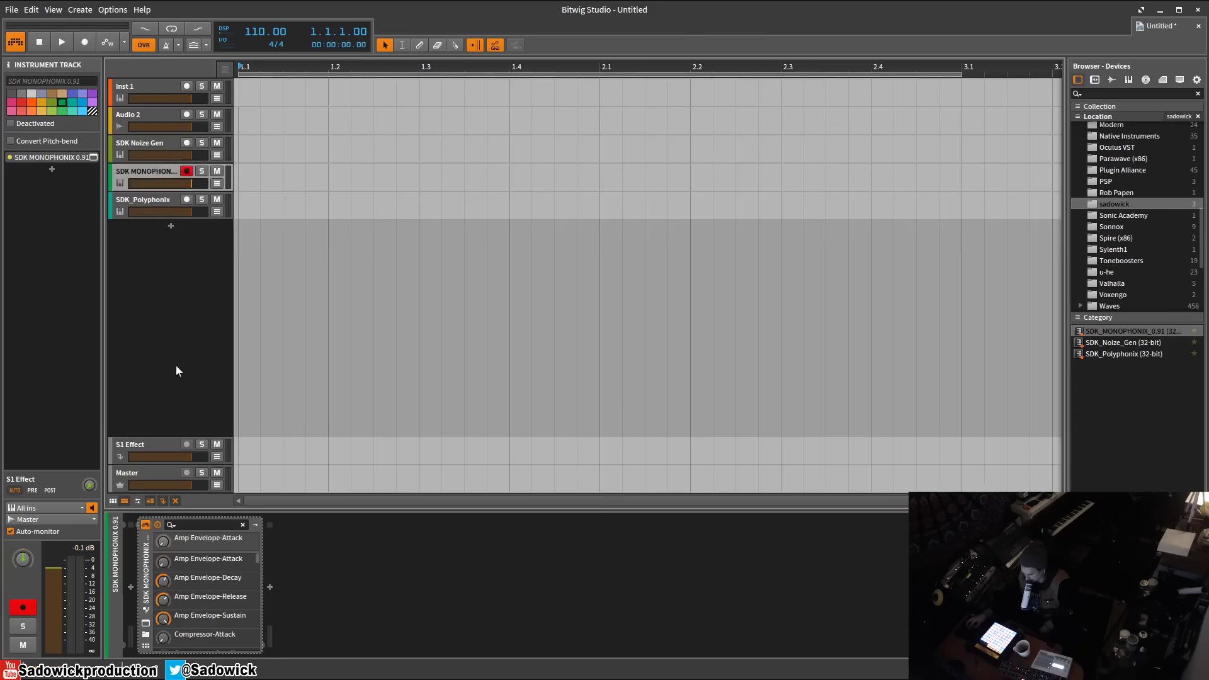
click(148, 624)
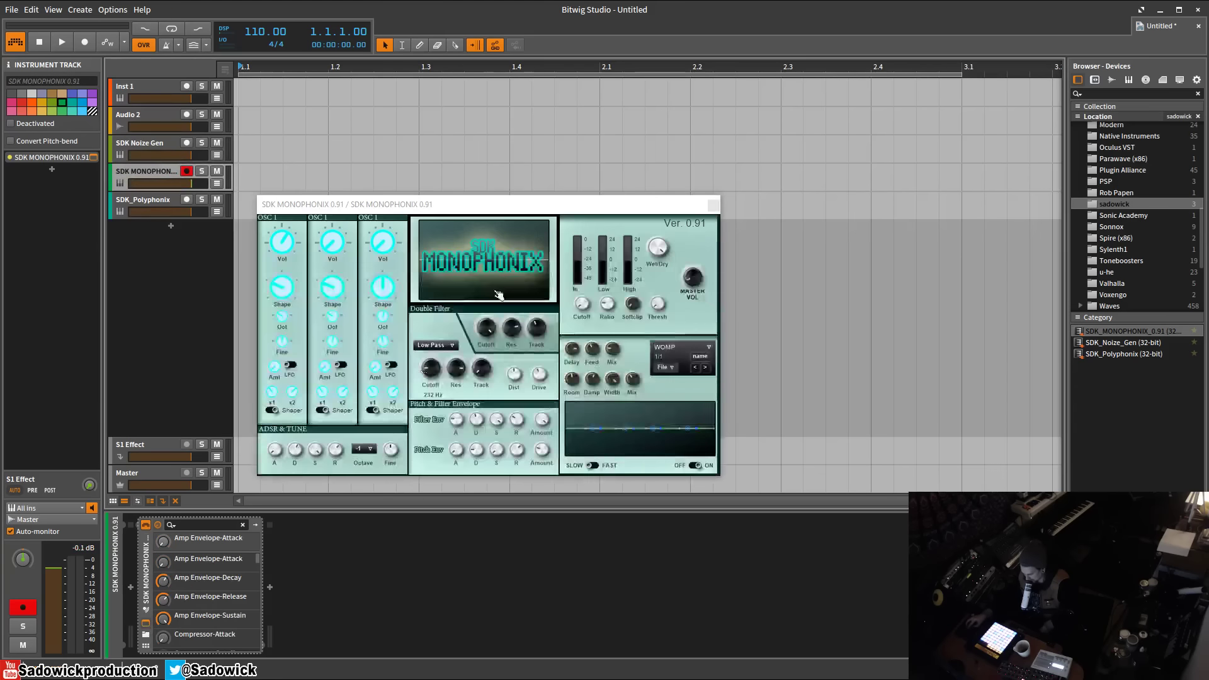
- Reposition the Monophonix window on screen
drag(440, 204, 410, 180)
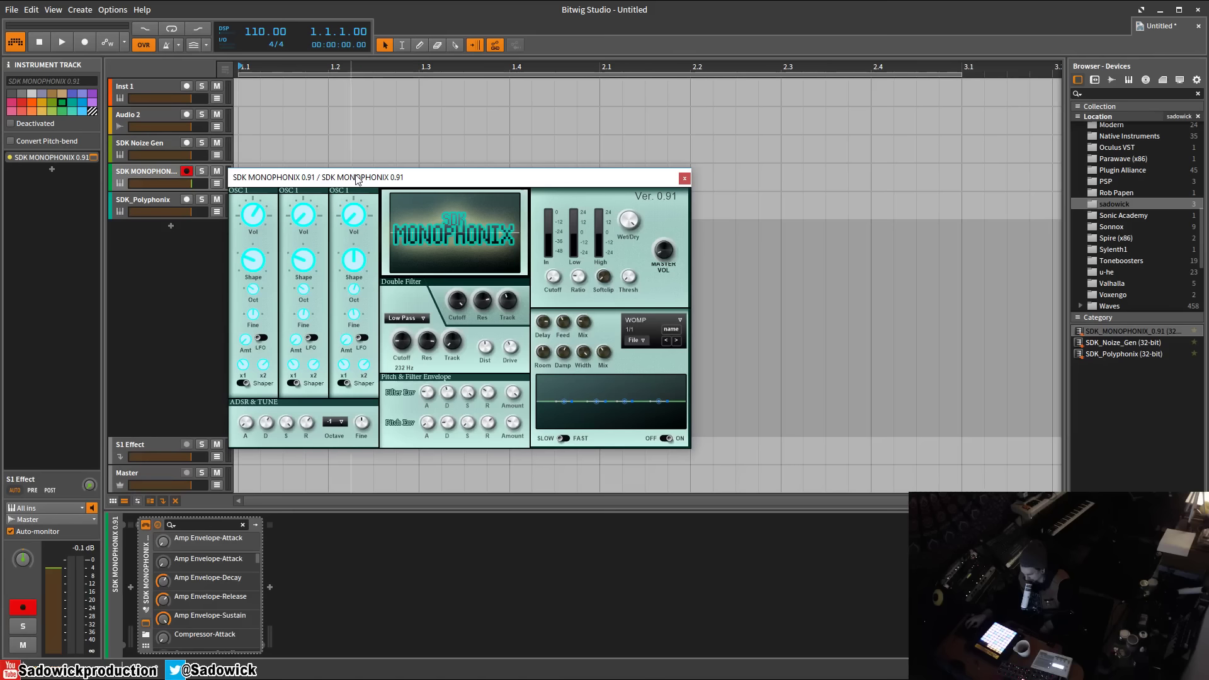
drag(358, 179, 361, 191)
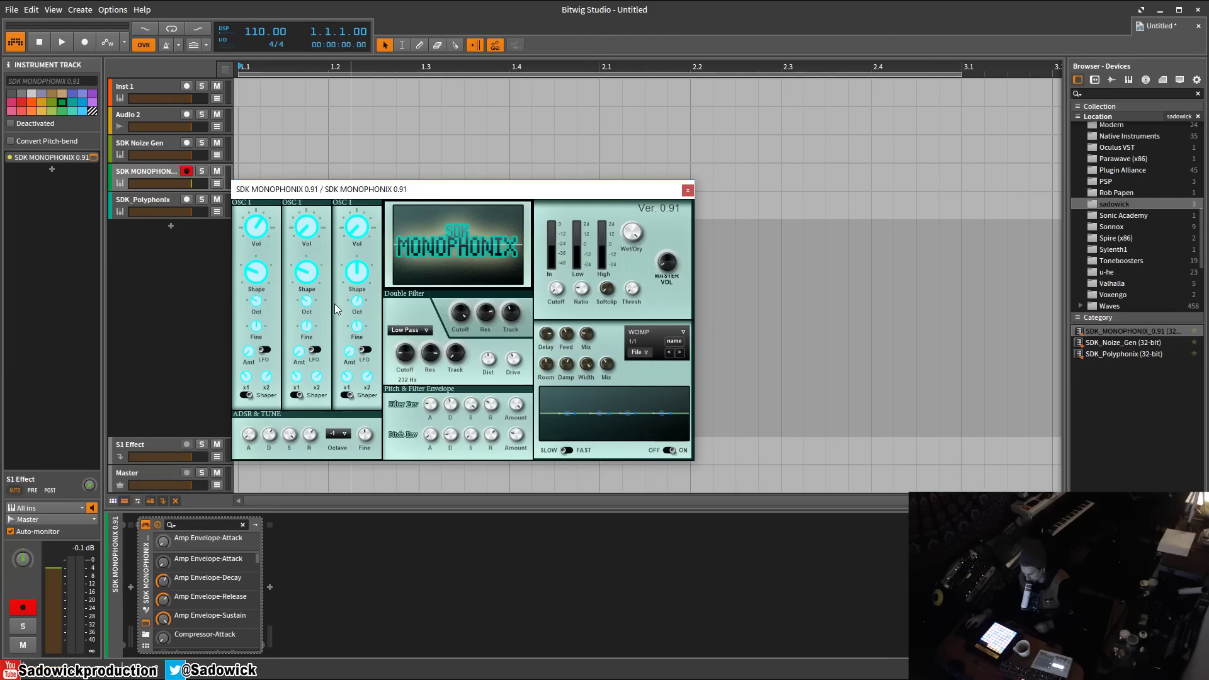
drag(388, 196, 381, 190)
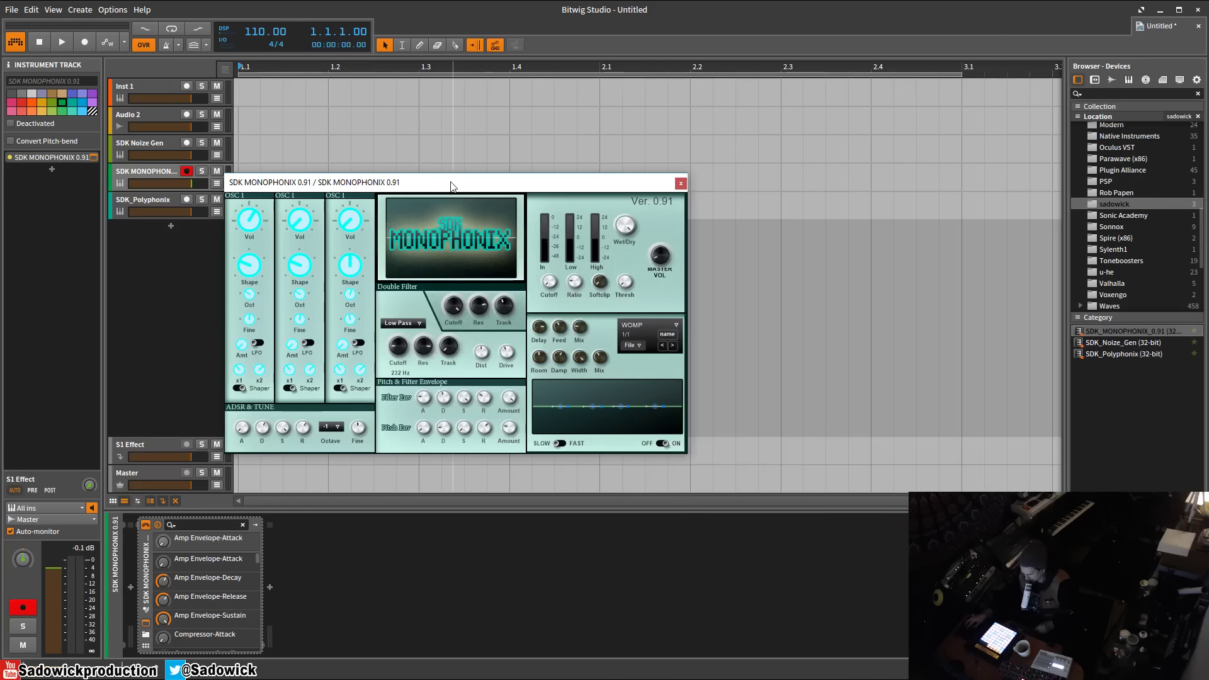
drag(451, 186, 453, 217)
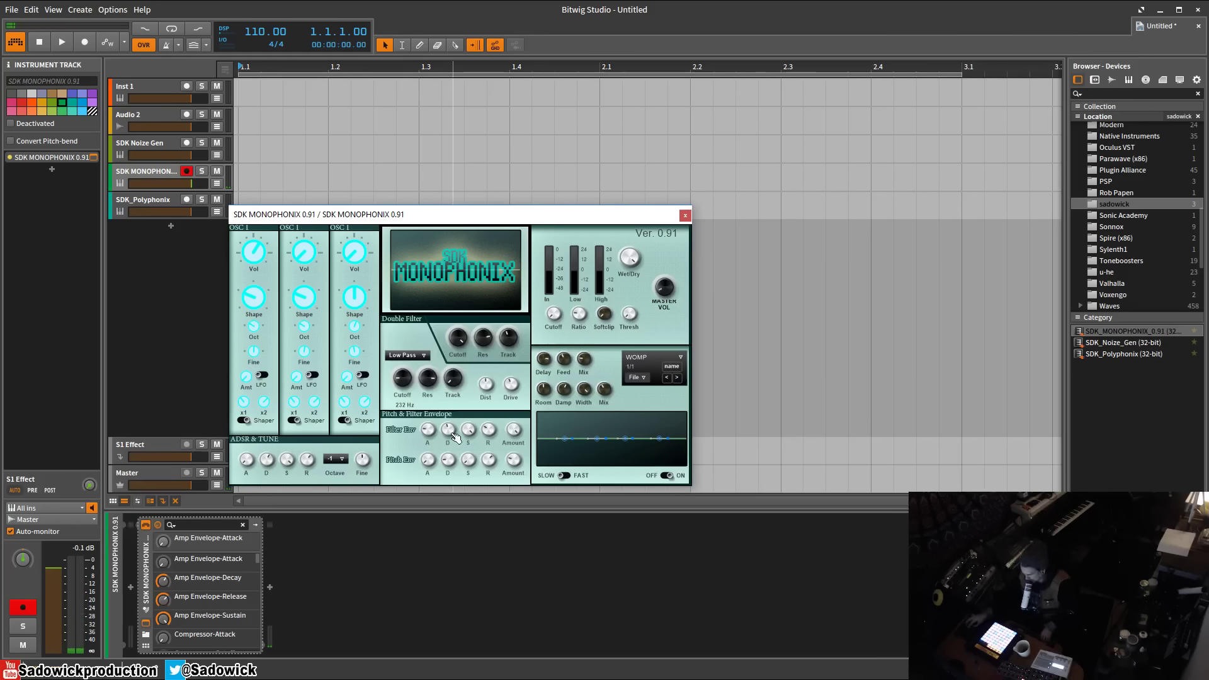
- Adjust Filter Env decay and sustain, lower amp release, then close and reopen Monophonix
drag(456, 437, 455, 437)
drag(474, 434, 447, 434)
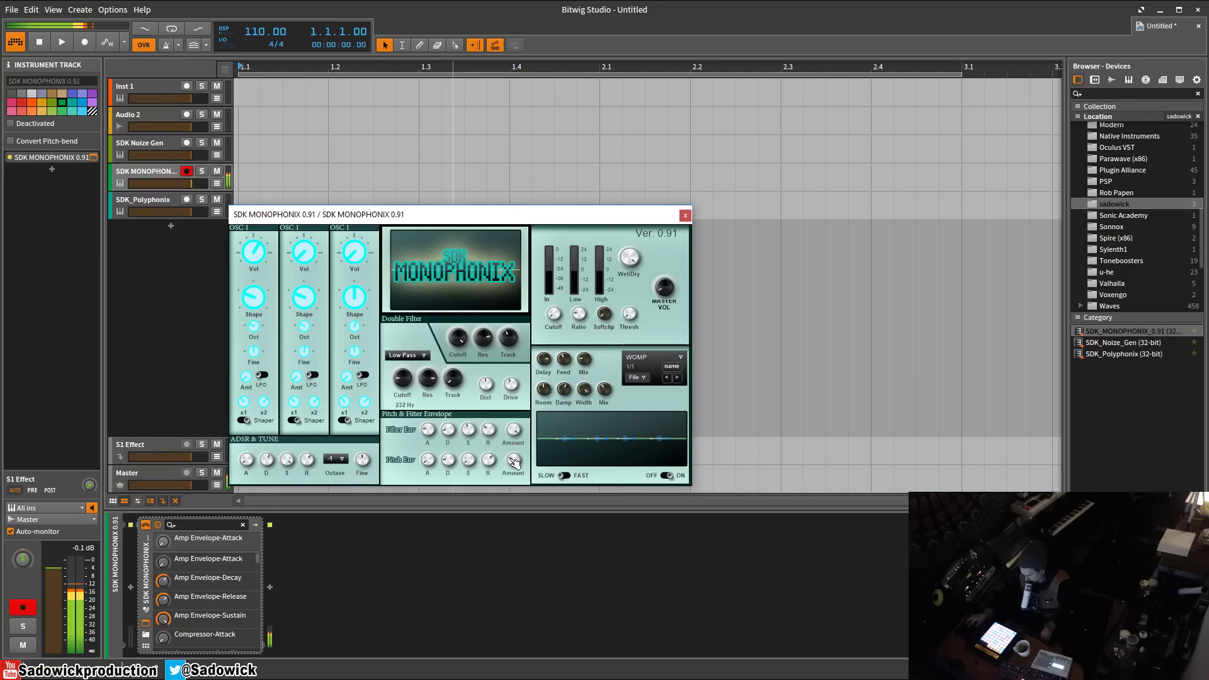
drag(312, 461, 308, 469)
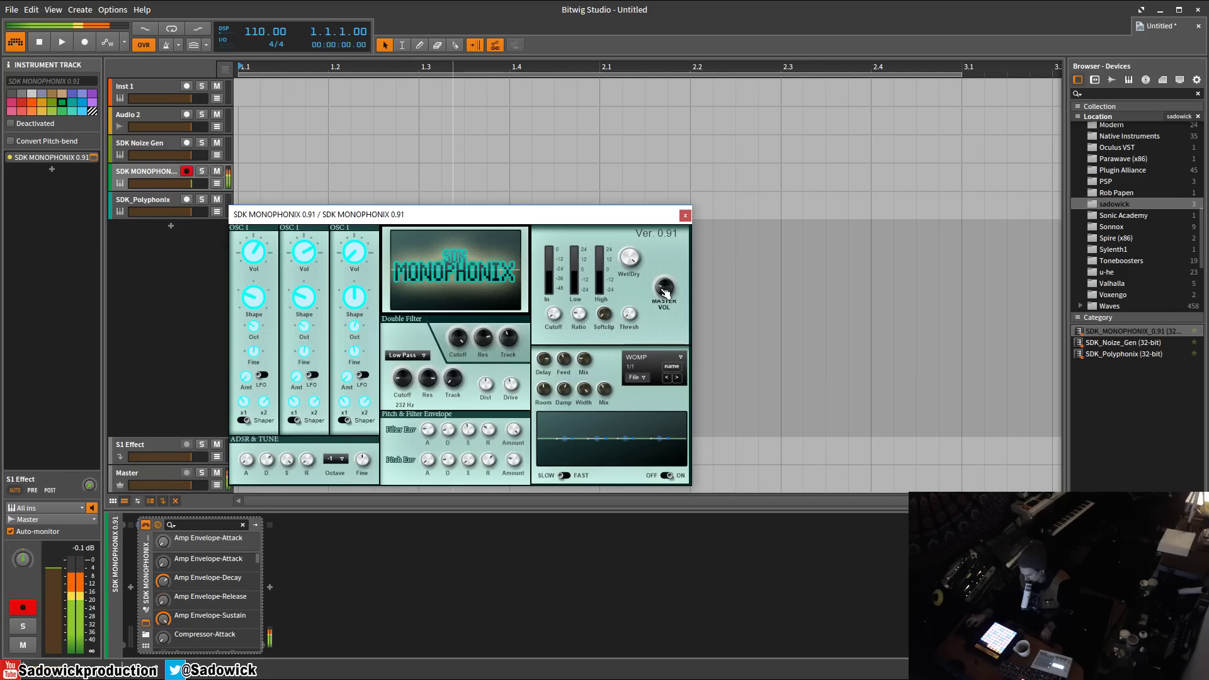
click(145, 625)
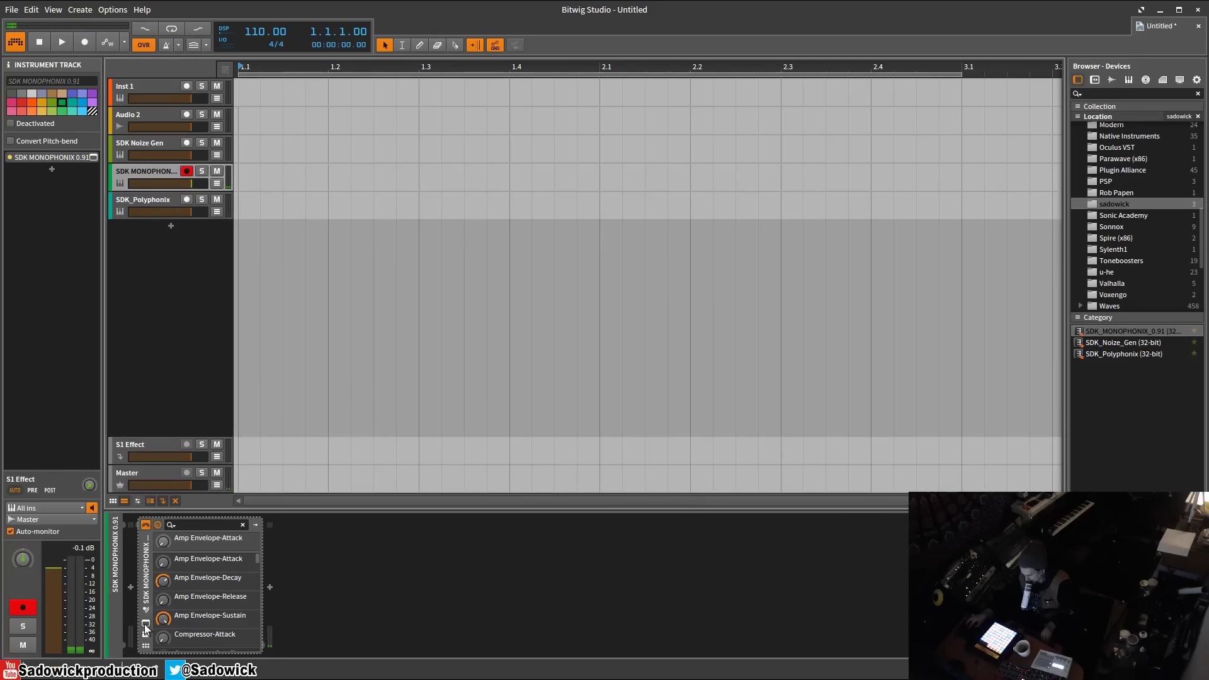
click(146, 627)
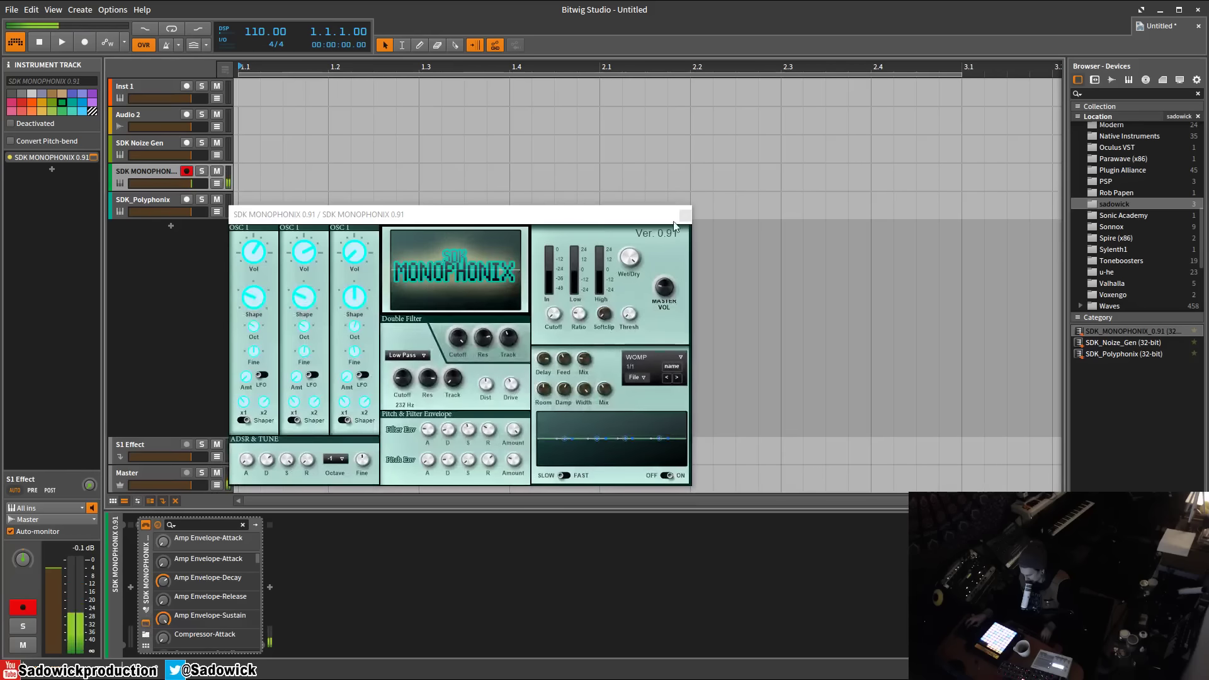
- Close the Monophonix window, select SDK_Polyphonix and open its plugin window
click(684, 215)
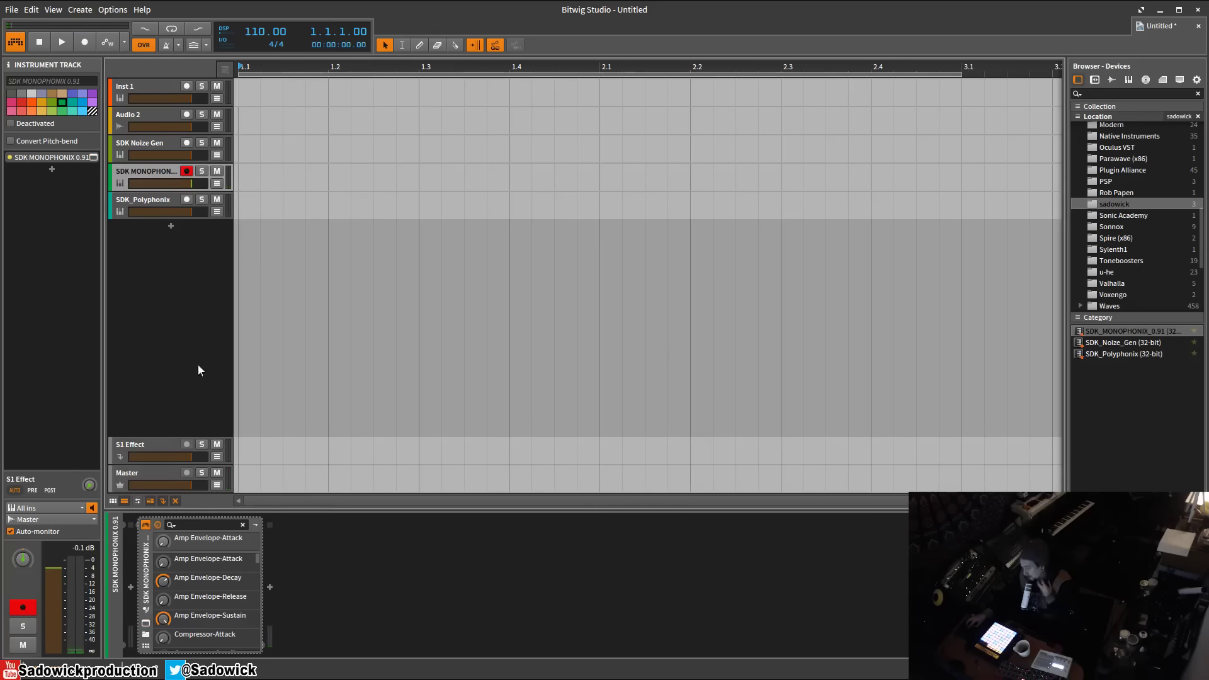
click(151, 197)
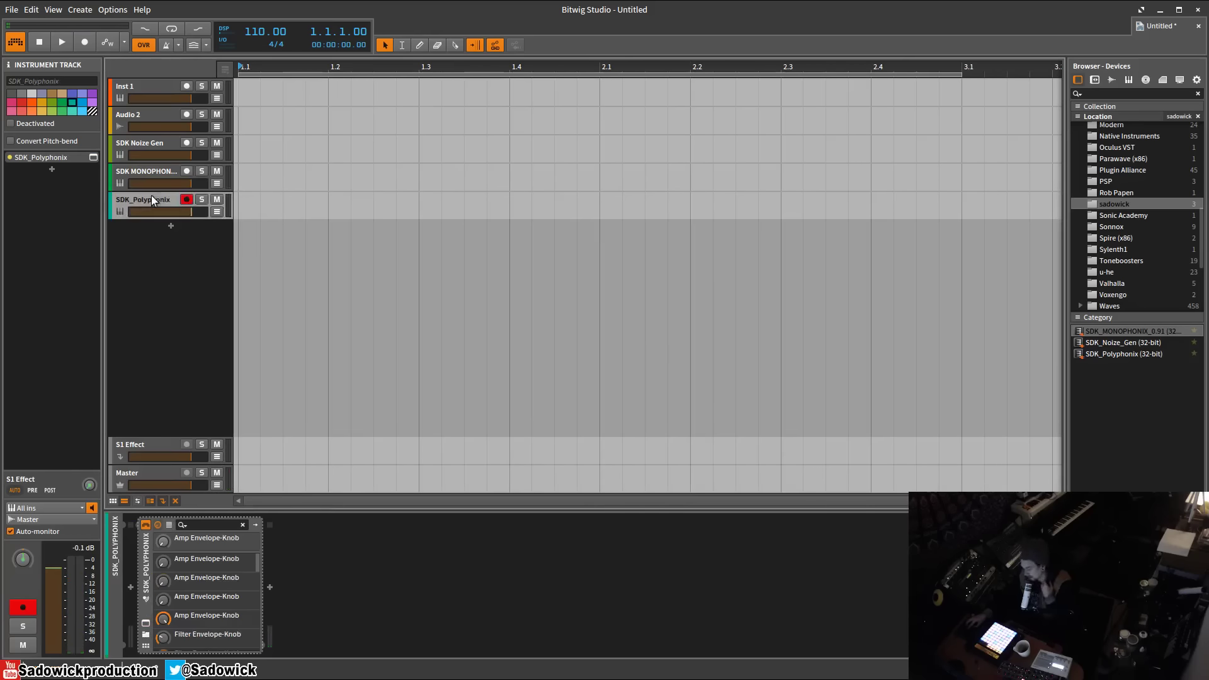
click(146, 623)
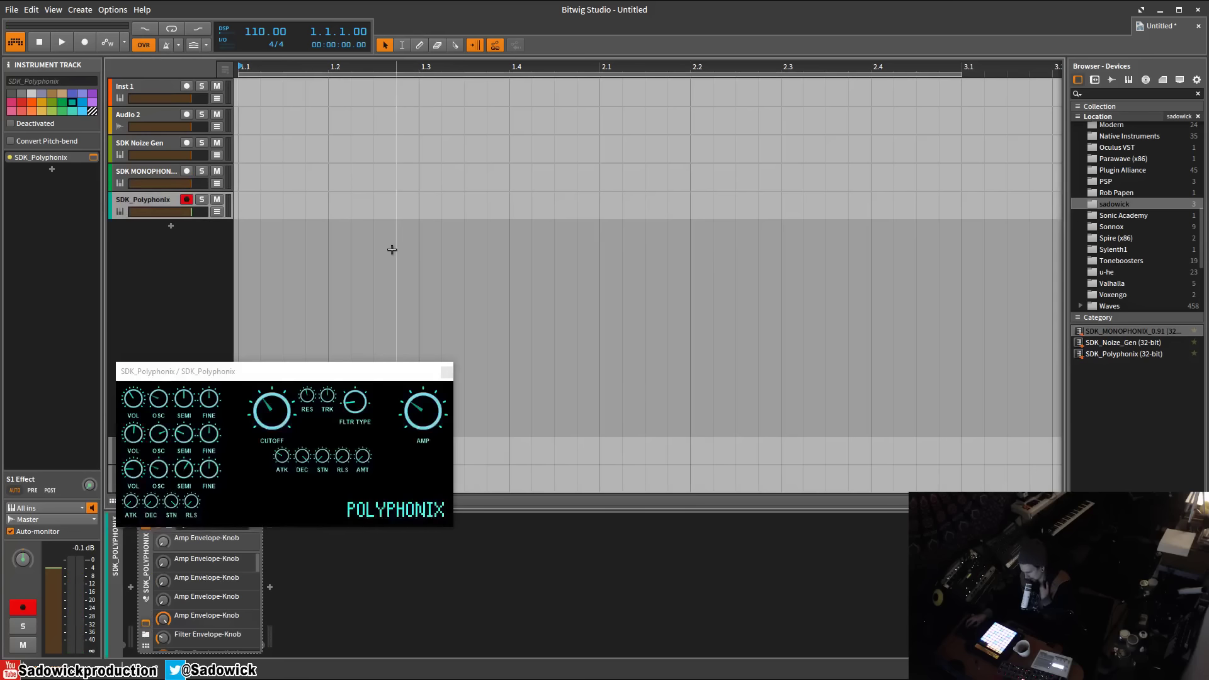
- Reposition the Polyphonix window on screen
drag(271, 383, 397, 220)
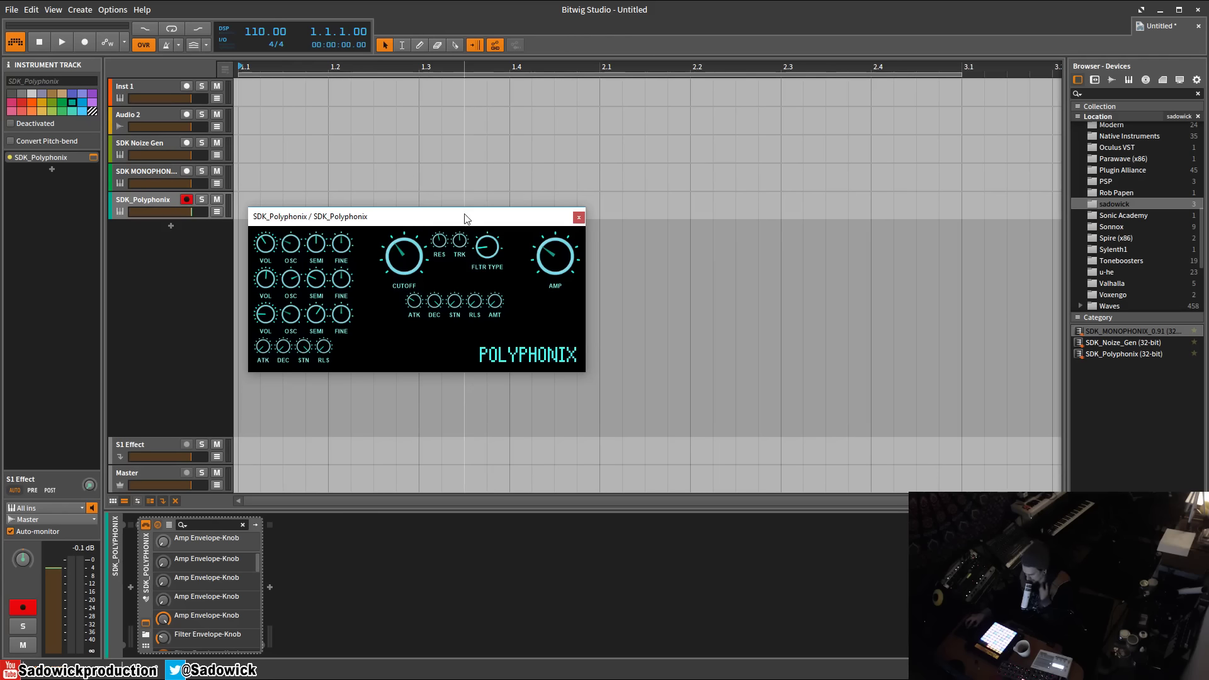
drag(465, 216, 478, 223)
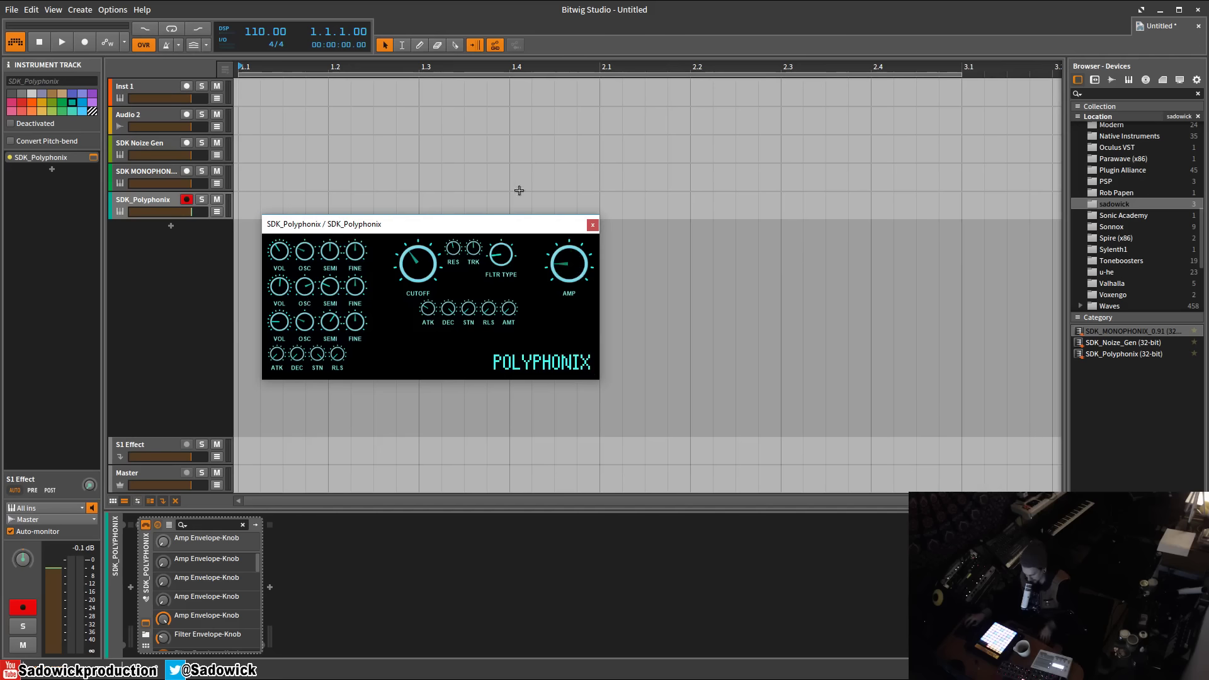
drag(462, 226, 499, 239)
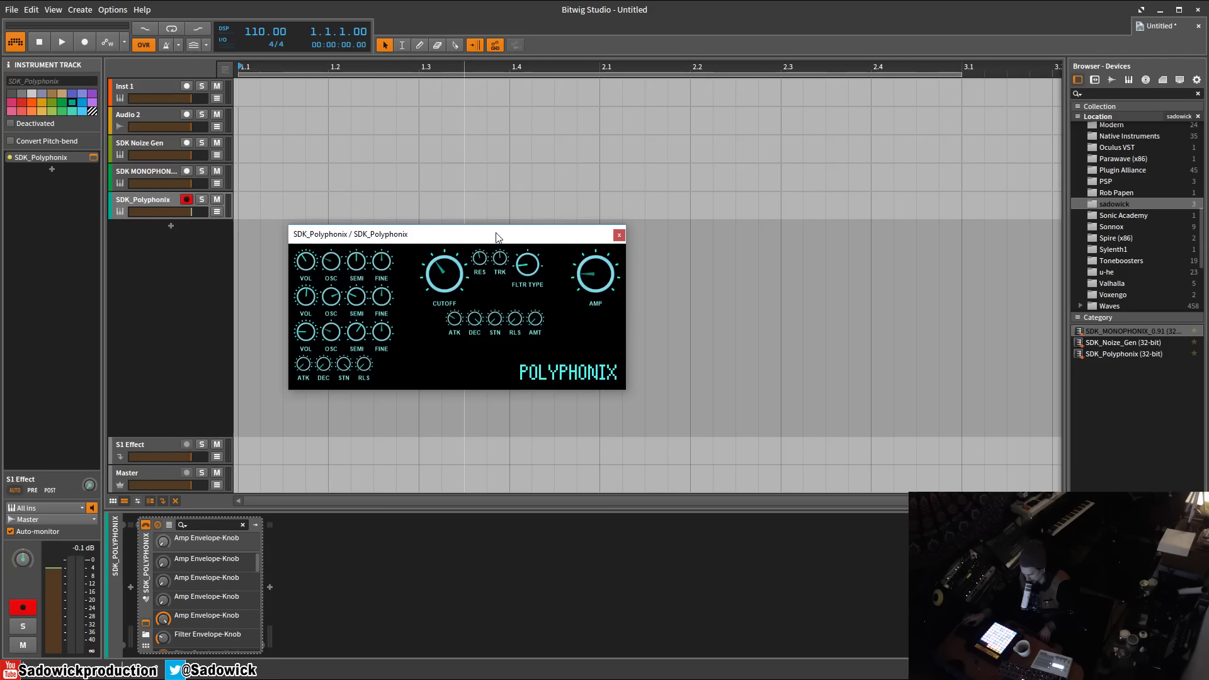
drag(449, 238, 424, 241)
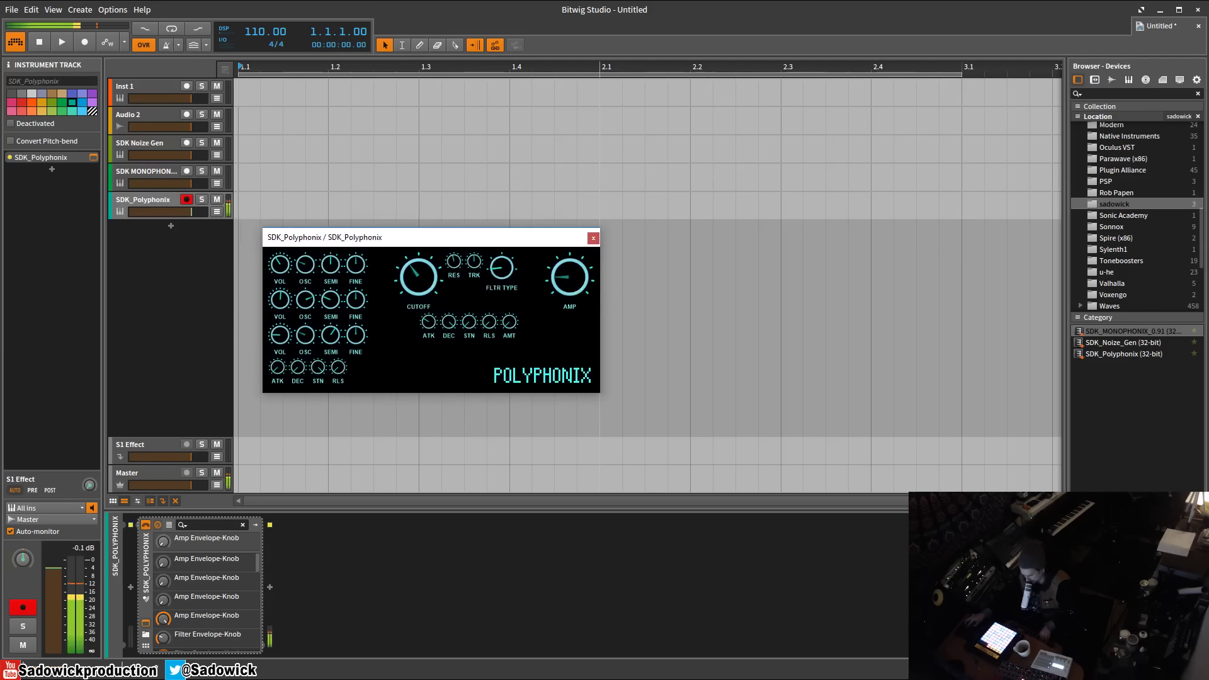
- Raise the Polyphonix CUTOFF knob, then sweep it back down while notes play
drag(446, 278, 446, 255)
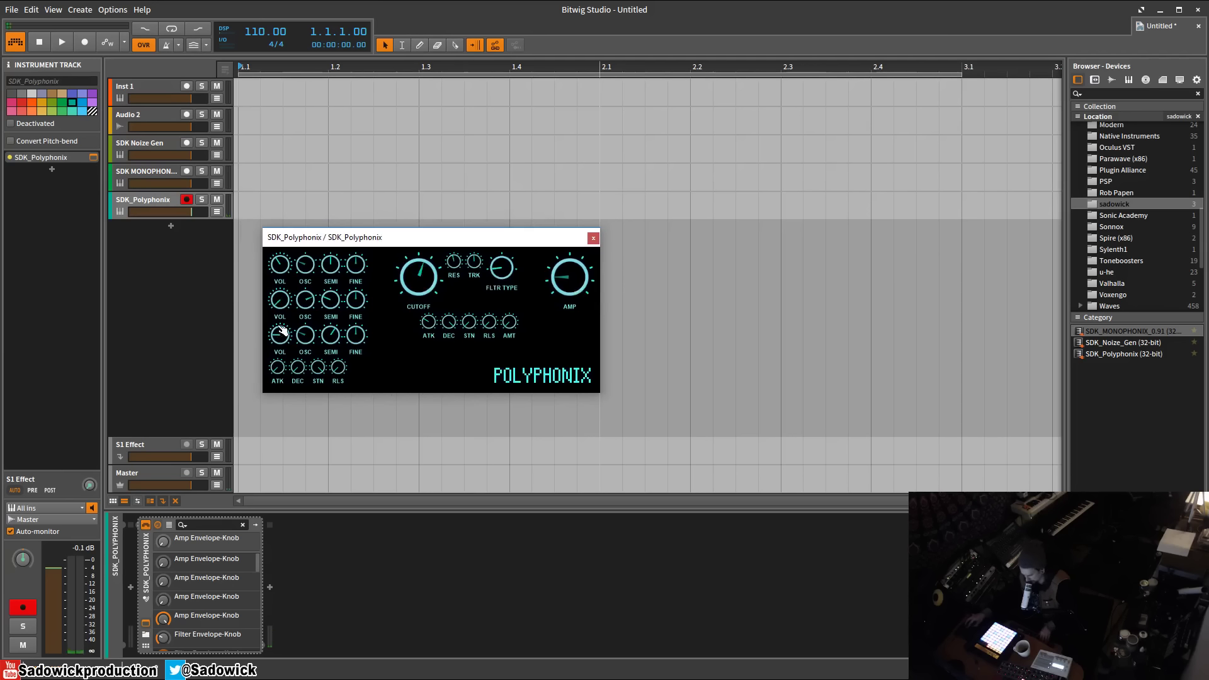
drag(420, 271, 421, 282)
drag(421, 277, 421, 281)
drag(424, 238, 415, 226)
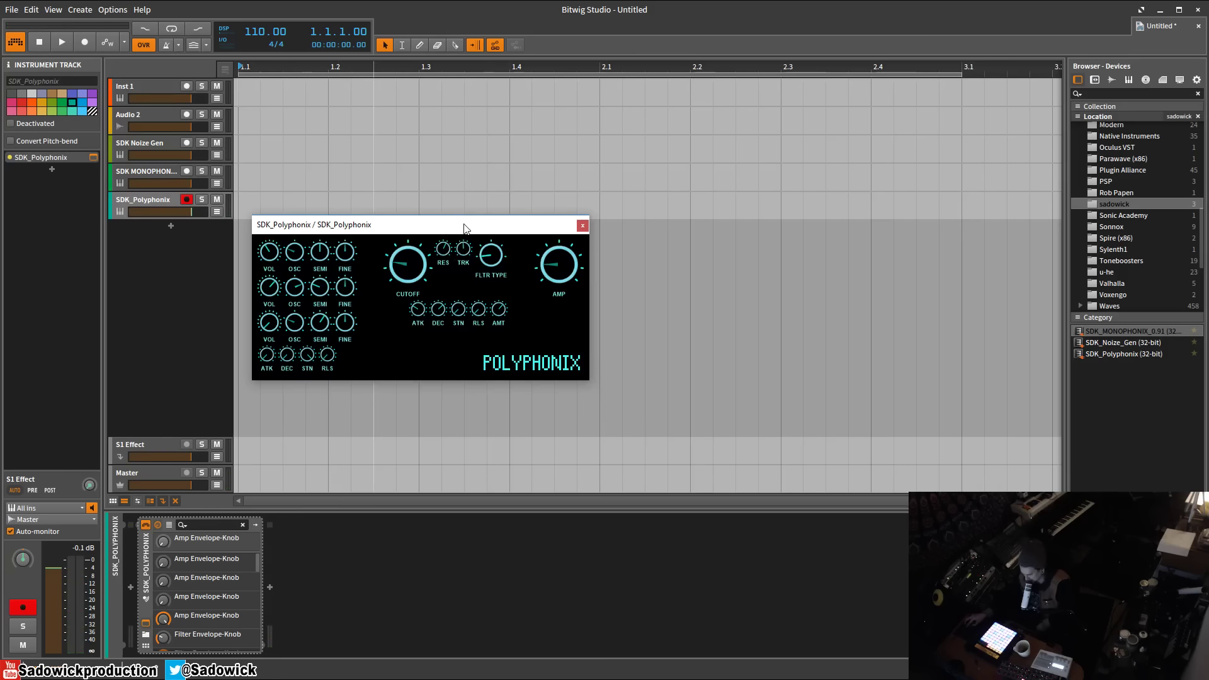
drag(463, 228, 450, 233)
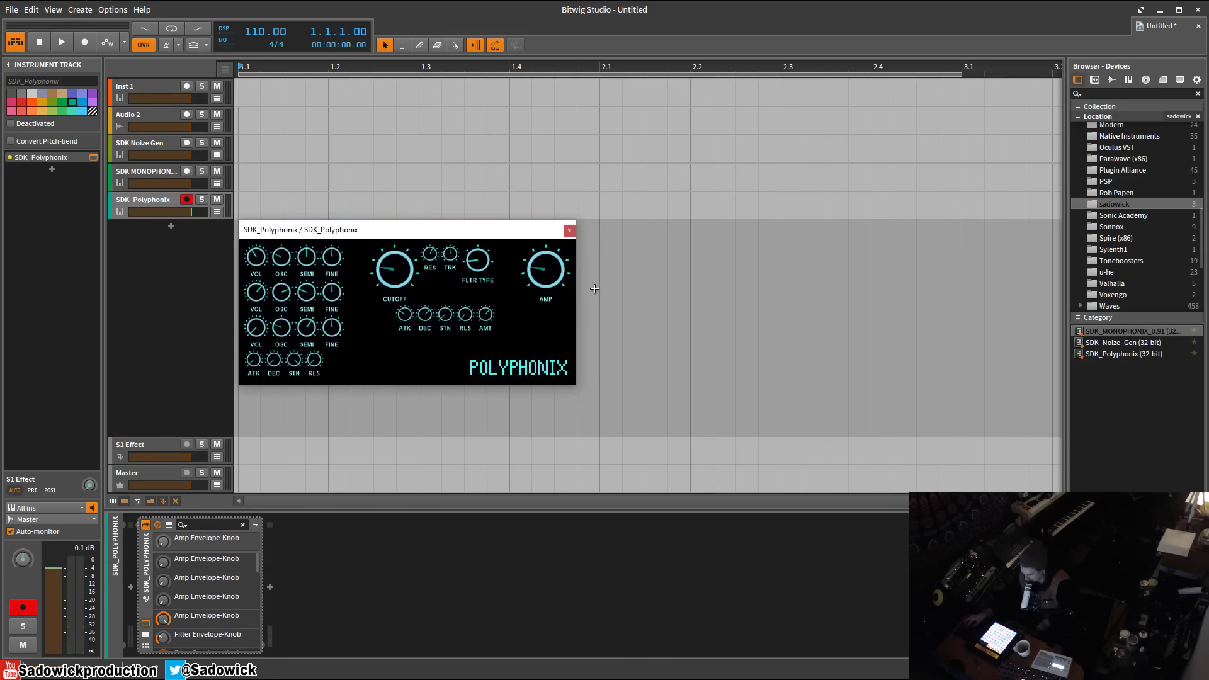
drag(497, 239, 486, 235)
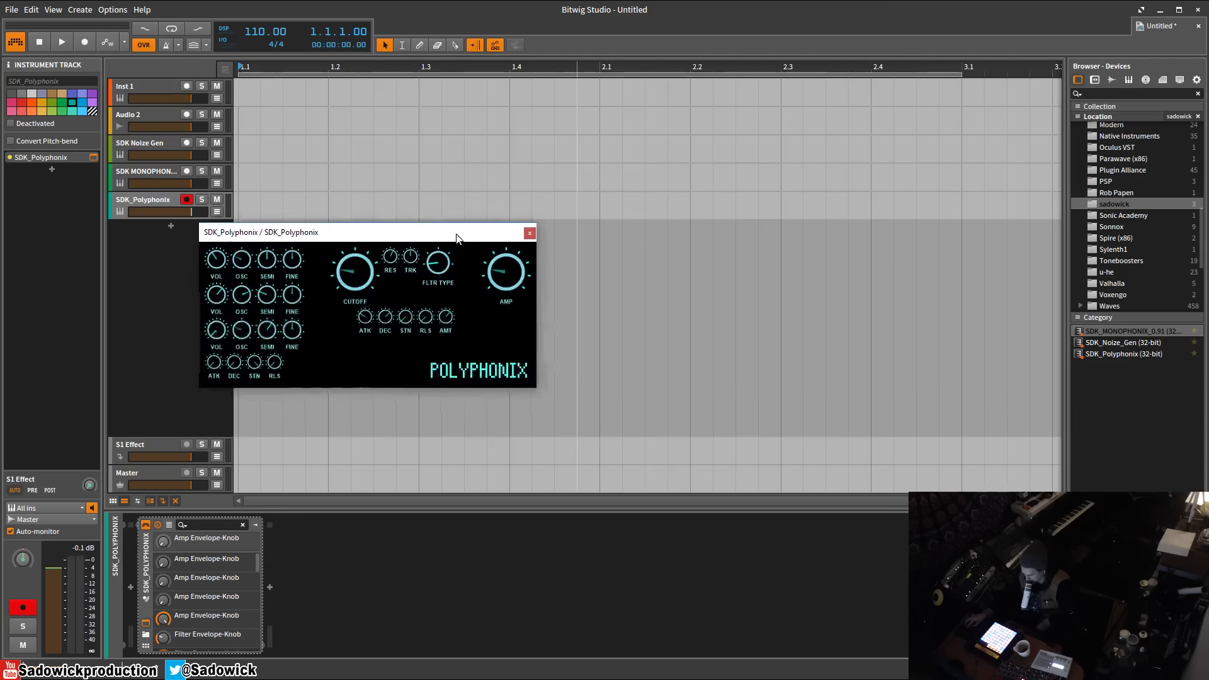